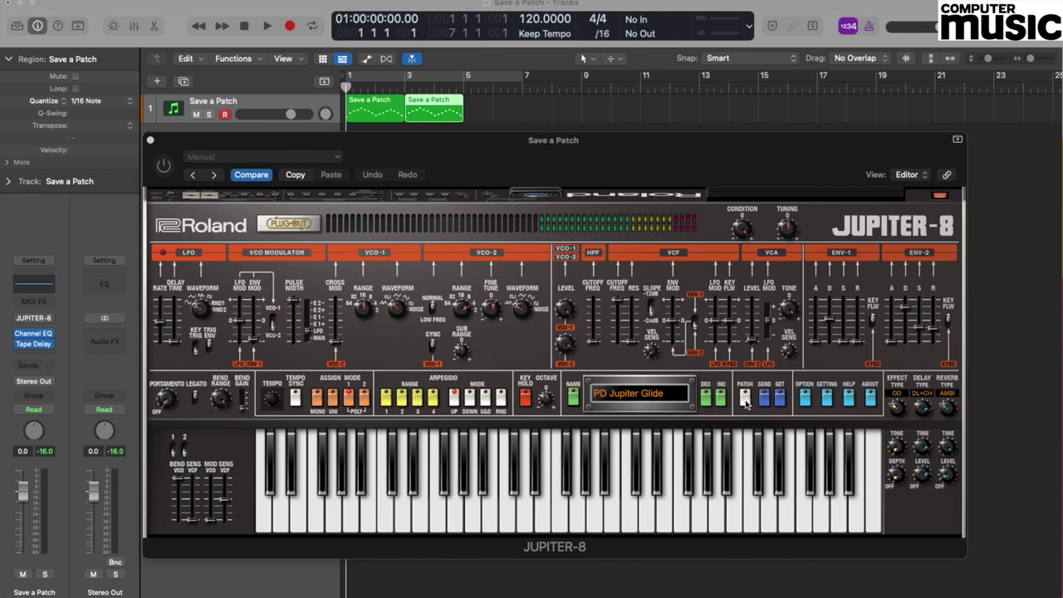
Create a new empty patch bank named Initial in the Patch Select list
click(746, 401)
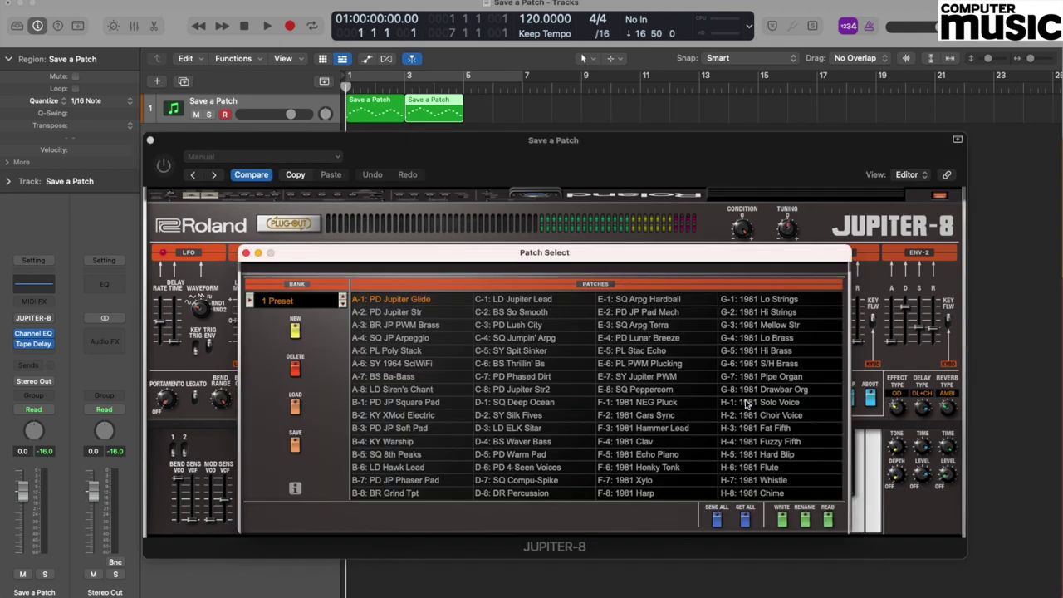
click(295, 331)
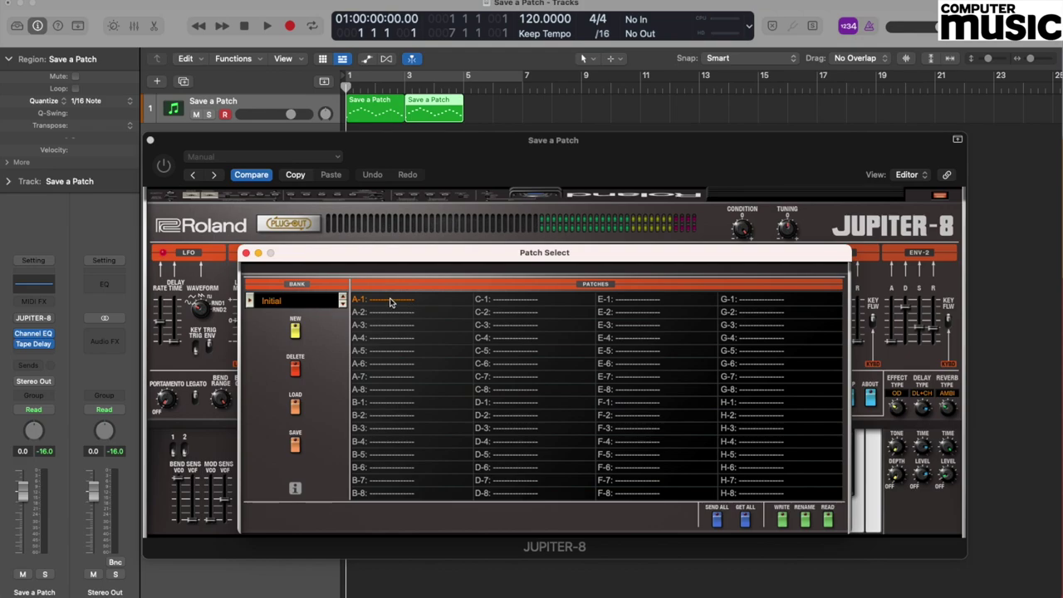
Rename slot A-1 to 'Save a Patch' and load that patch
click(806, 521)
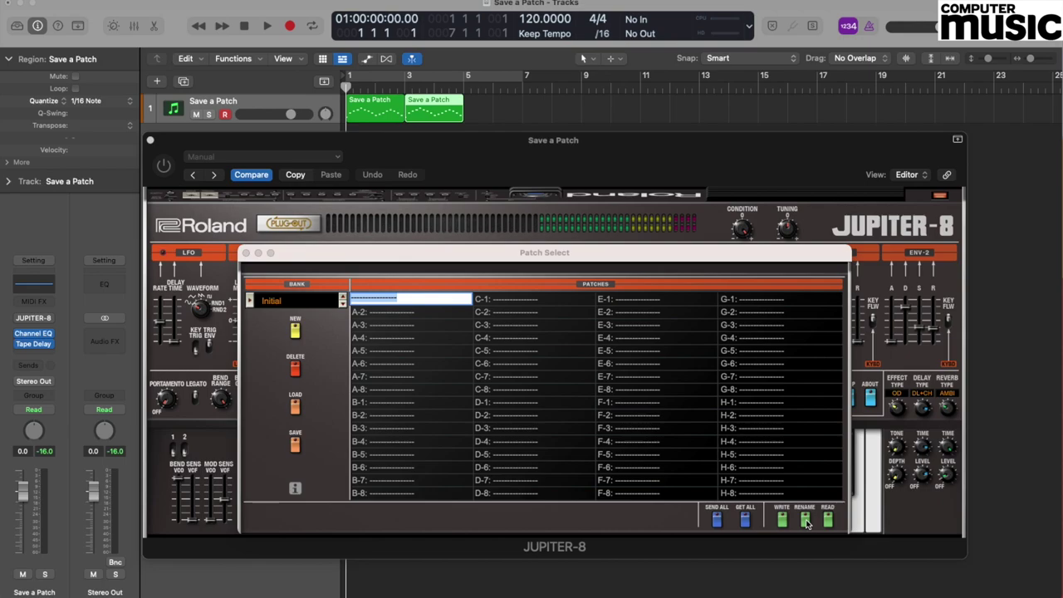
text(Save a Patch)
click(782, 521)
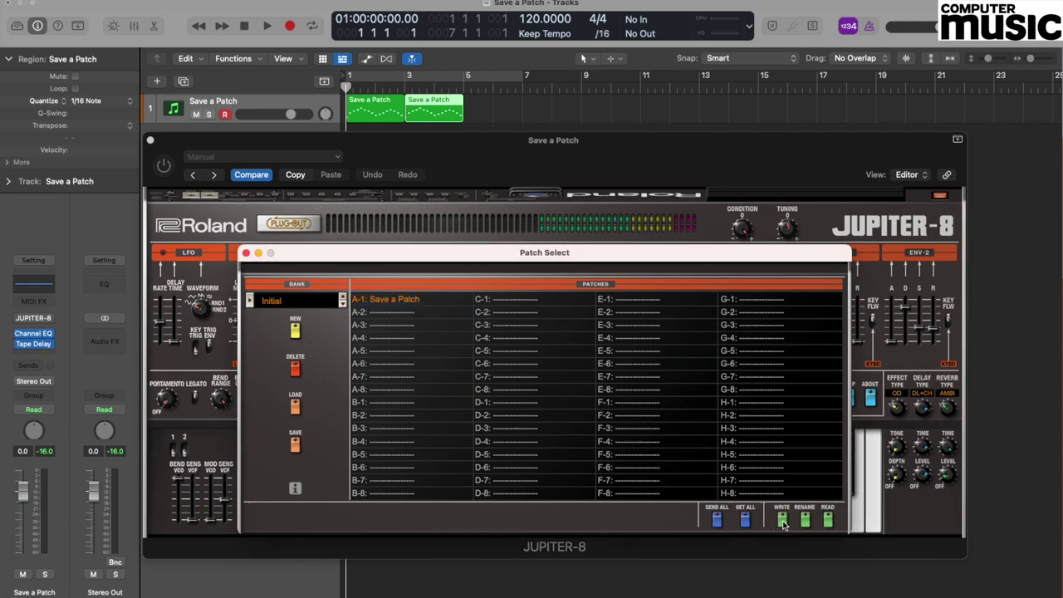
click(407, 305)
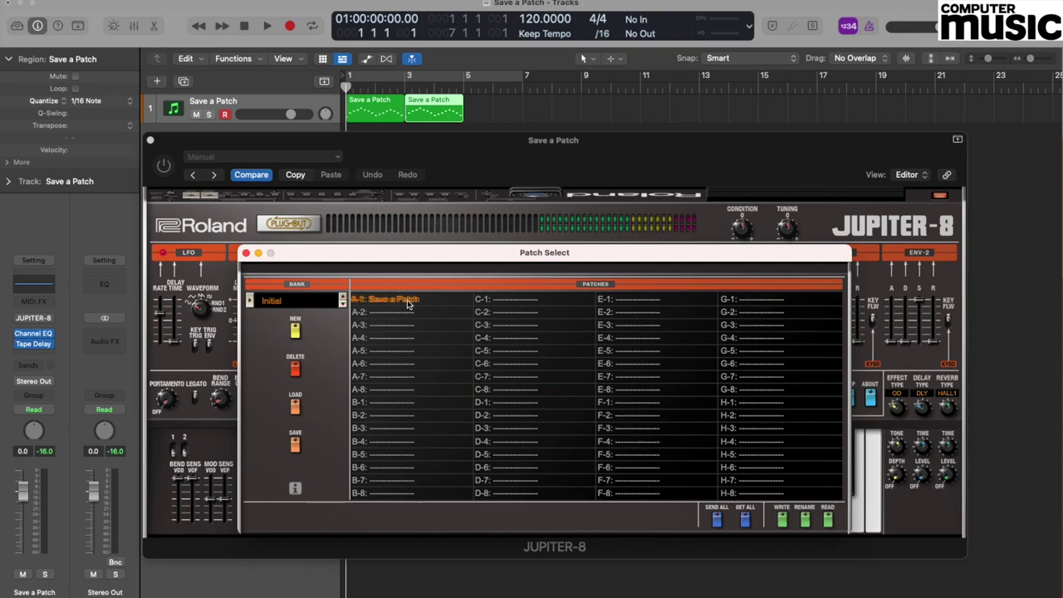
Close the Patch Select window to return to the full Jupiter-8 panel
click(246, 253)
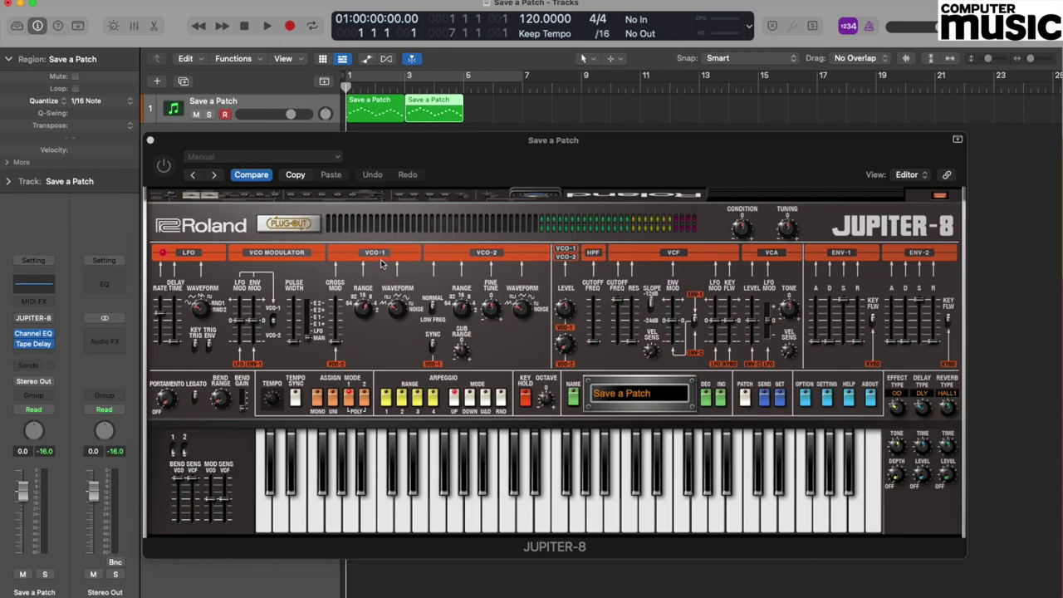
click(399, 309)
Switch the VCO-1 and VCO-2 waveforms to triangle
drag(400, 309, 399, 298)
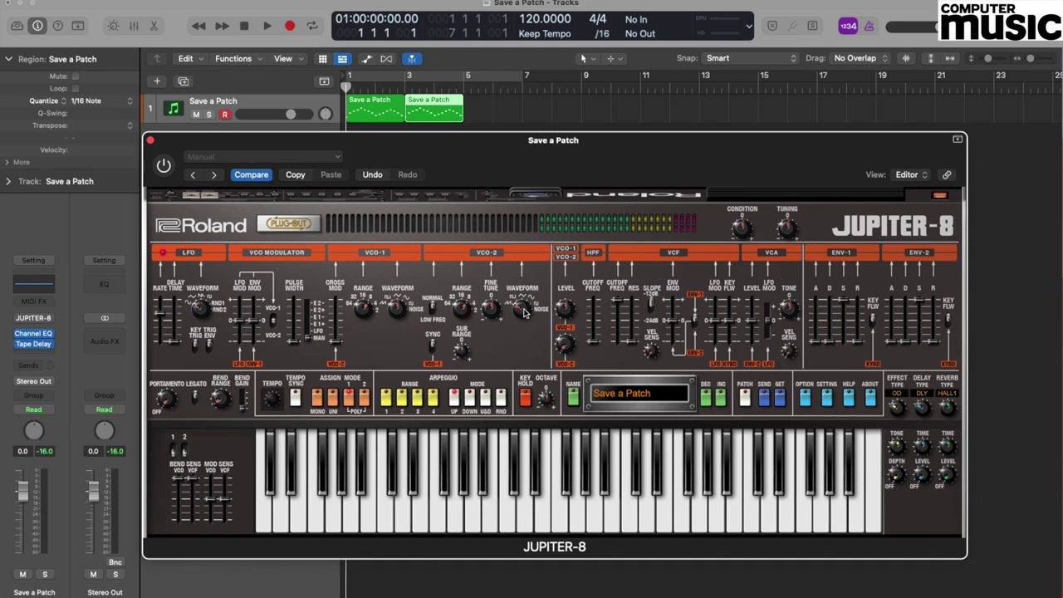
mouse_move(524, 315)
drag(524, 315, 524, 297)
Raise the VCO-2 level to 133
mouse_move(569, 315)
mouse_move(567, 351)
drag(565, 352, 565, 303)
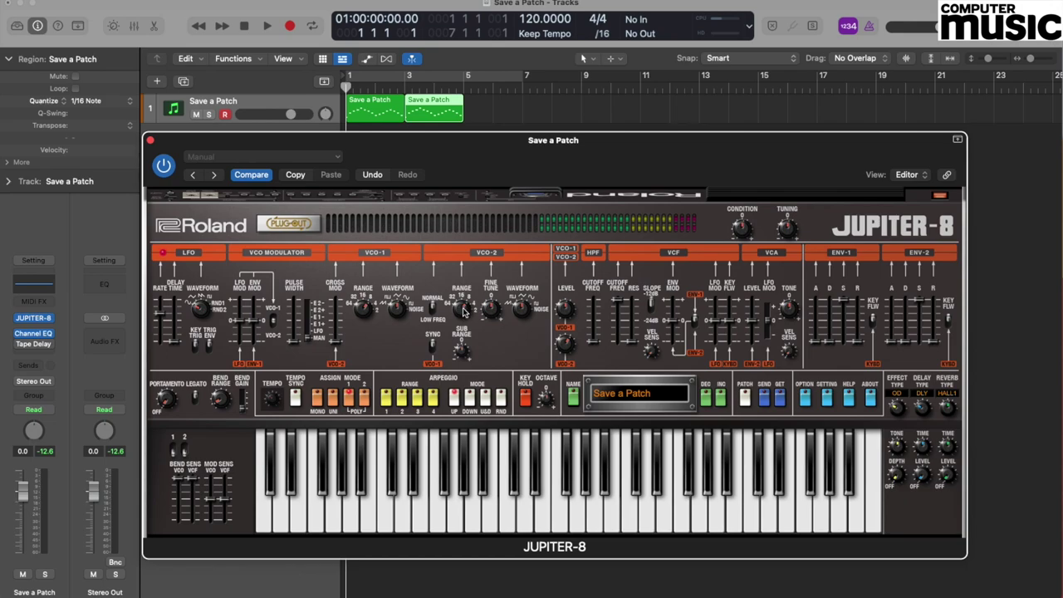
click(465, 309)
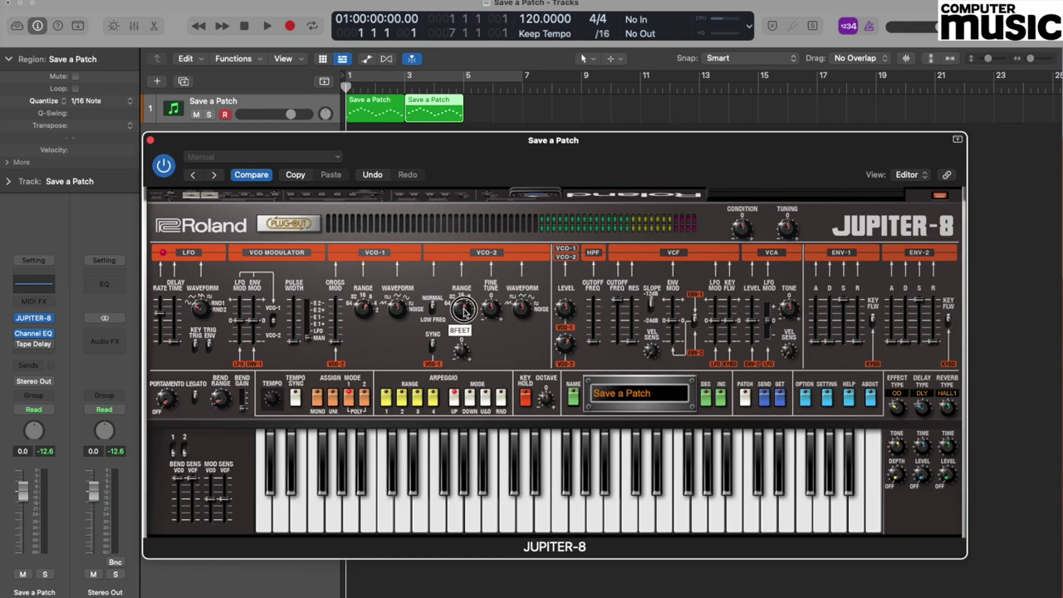
Shift VCO-2 up to 4' range and detune it with fine tune 35
drag(465, 309, 465, 307)
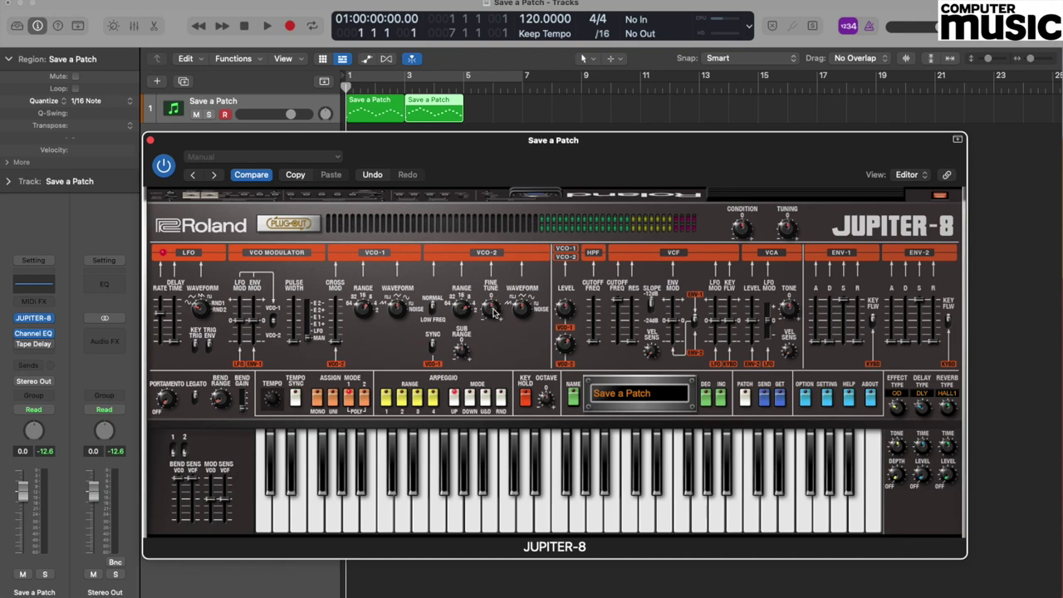
drag(493, 308, 495, 304)
Lower the ENV-2 sustain slider and raise the ENV-2 decay to 74
drag(920, 304, 915, 352)
click(911, 345)
drag(907, 346, 936, 329)
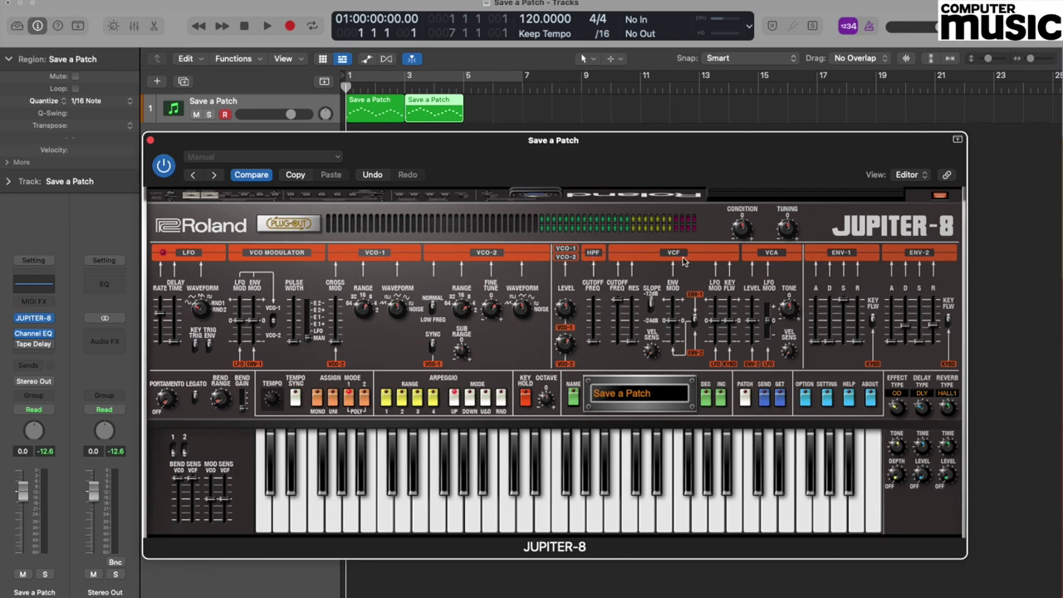
click(619, 304)
Lower the VCF cutoff to 236 and raise the HPF to 69
drag(619, 304, 616, 319)
click(592, 345)
drag(593, 345, 593, 332)
Set the filter's envelope source and raise VCF ENV MOD from 0 to 63
click(696, 340)
click(694, 325)
click(675, 323)
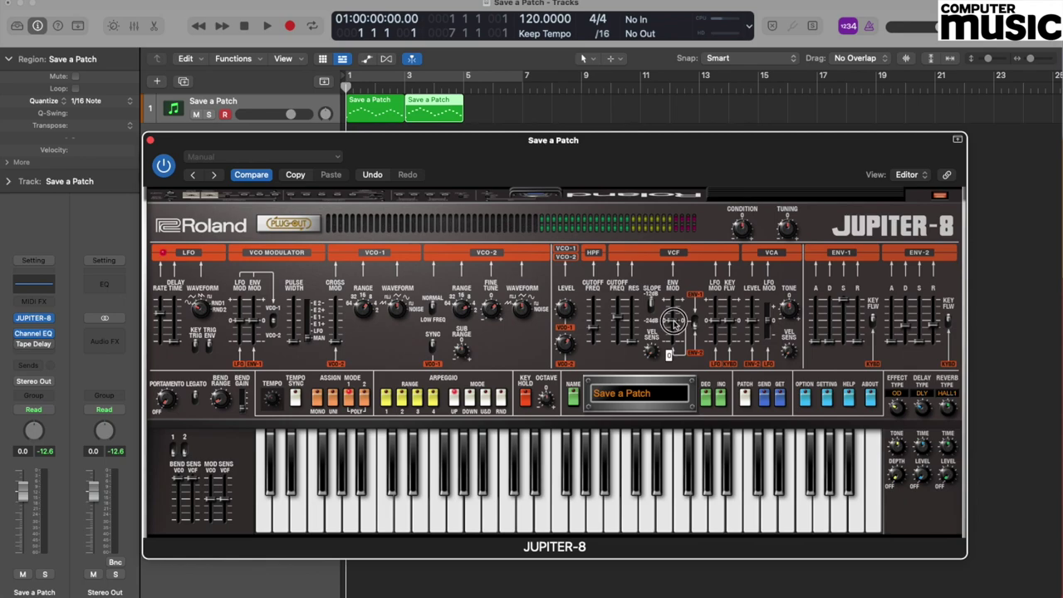
drag(674, 323, 675, 309)
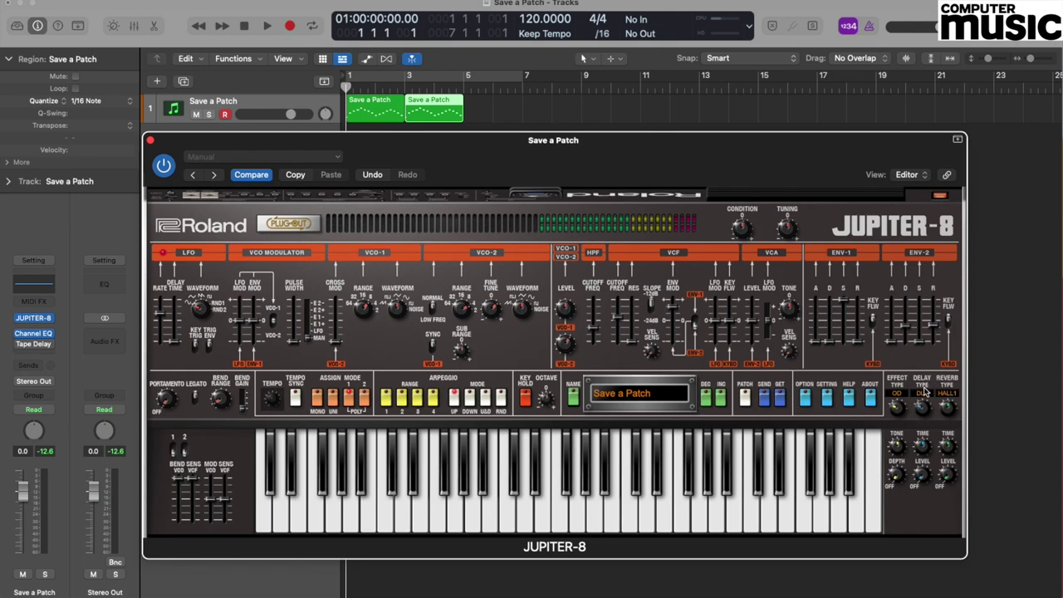
Change the delay slot to CH1 chorus at level 22 and loop bars 1–5
click(923, 412)
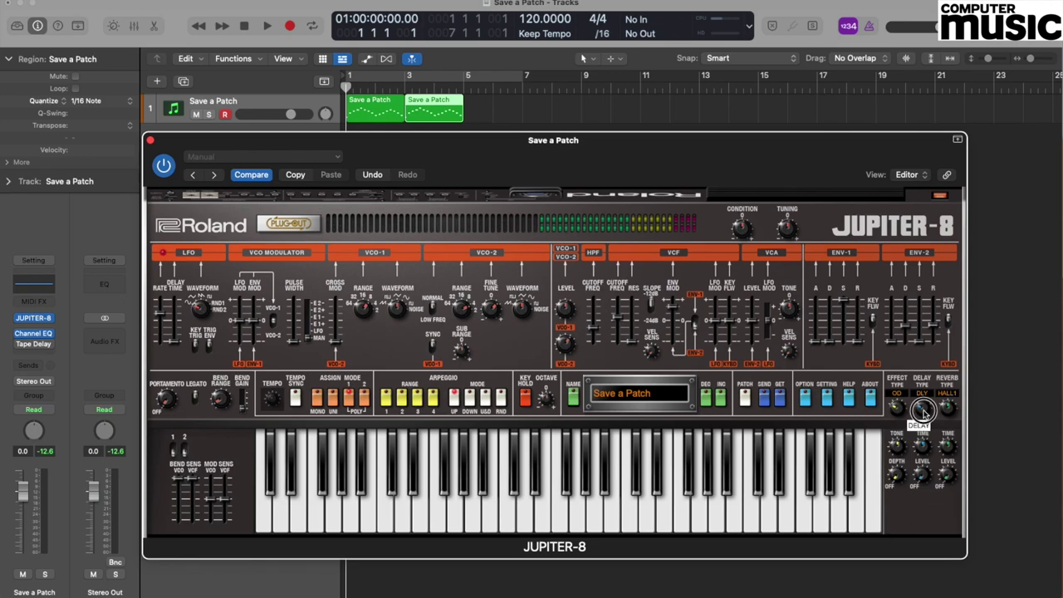
drag(923, 412, 927, 403)
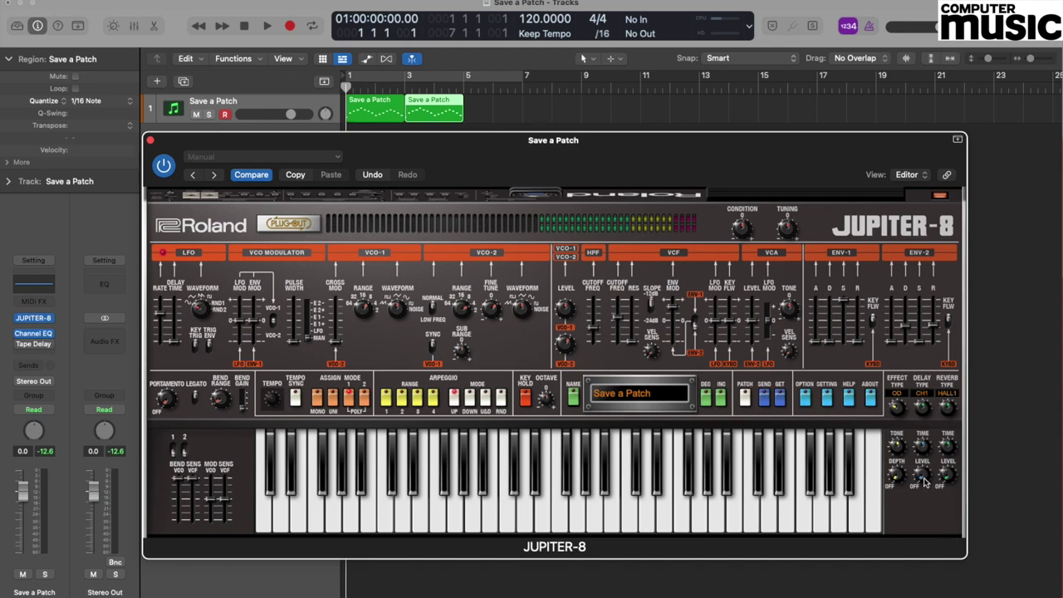
drag(925, 482, 924, 480)
drag(922, 475, 925, 475)
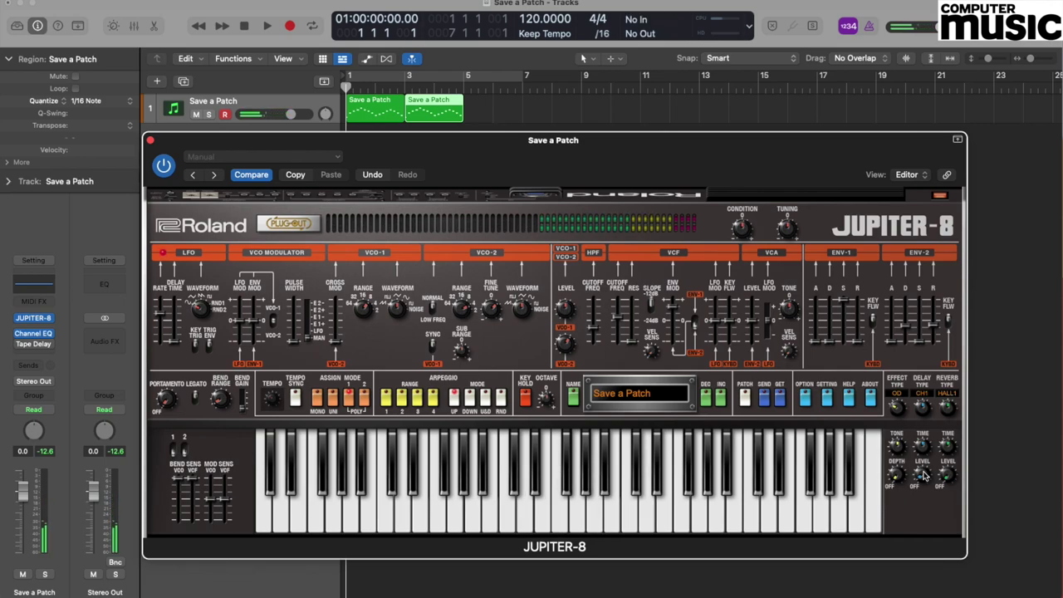
key(super+u)
click(533, 595)
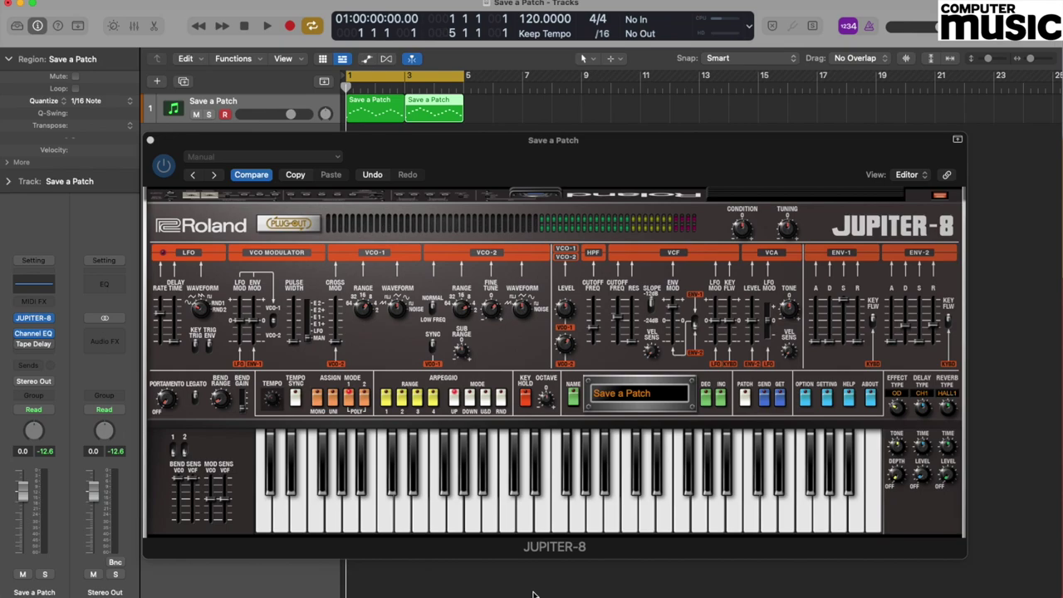
Audition the patch with one playback pass over the bar 1–5 cycle
key(space)
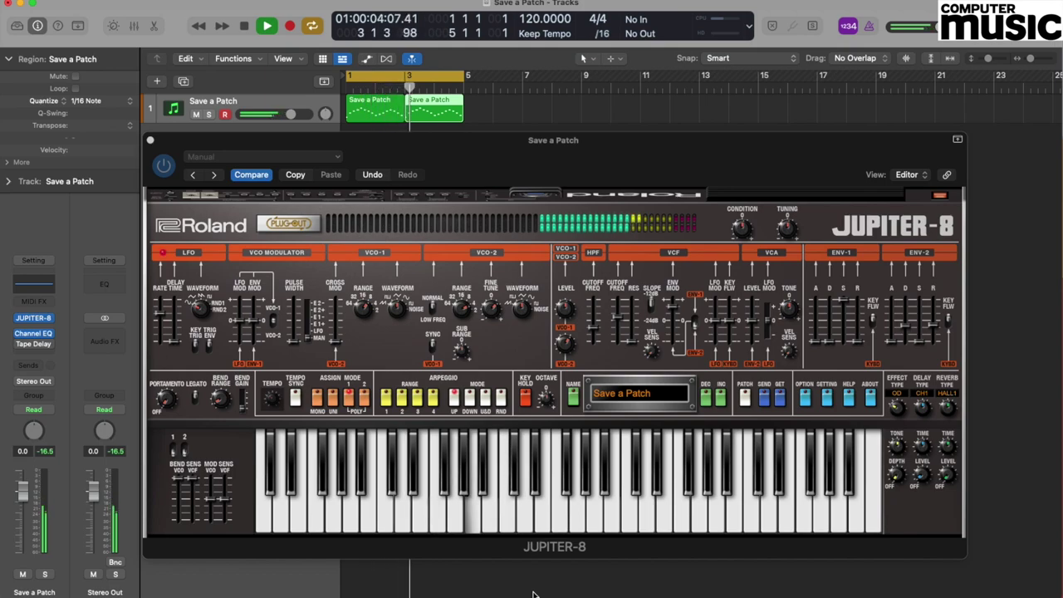
key(space)
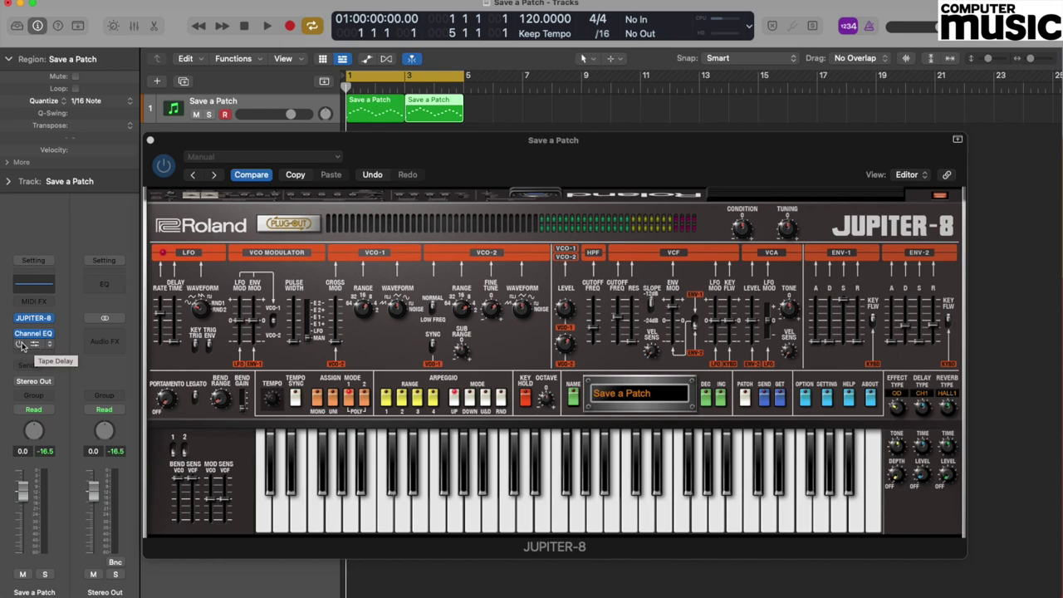
click(23, 345)
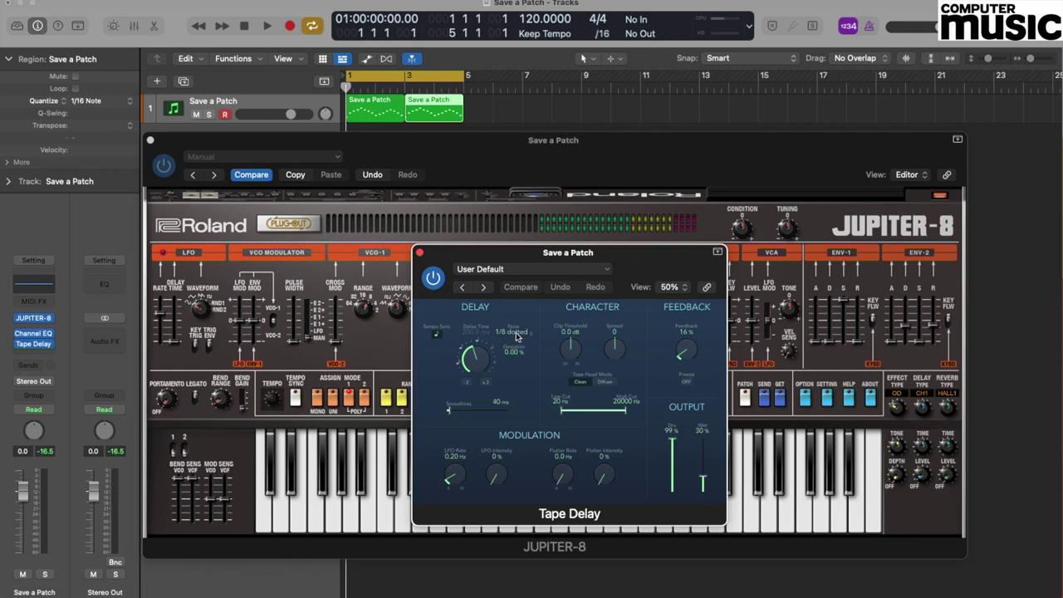
key(space)
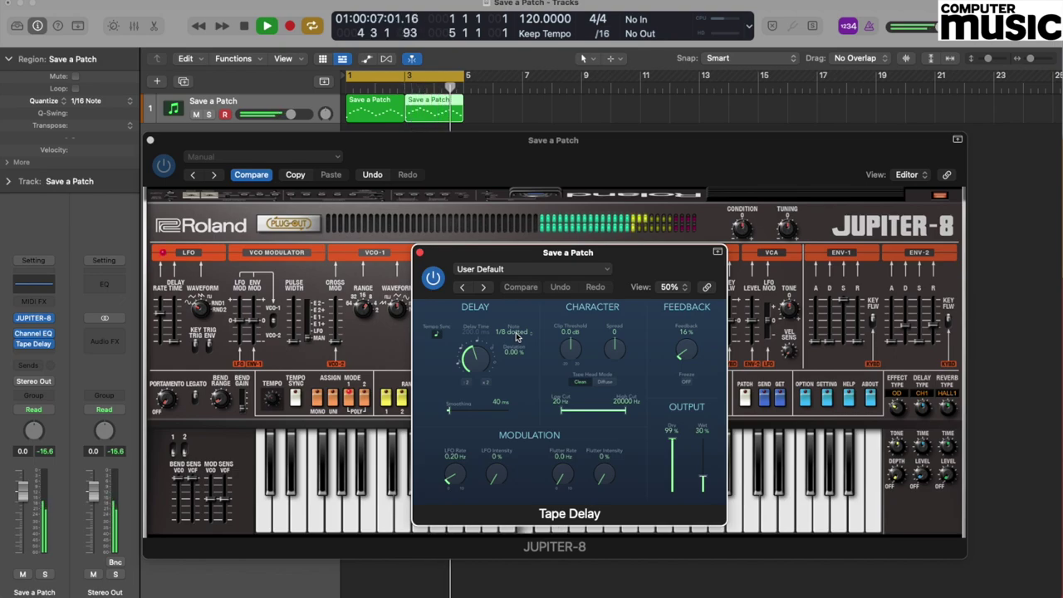
key(space)
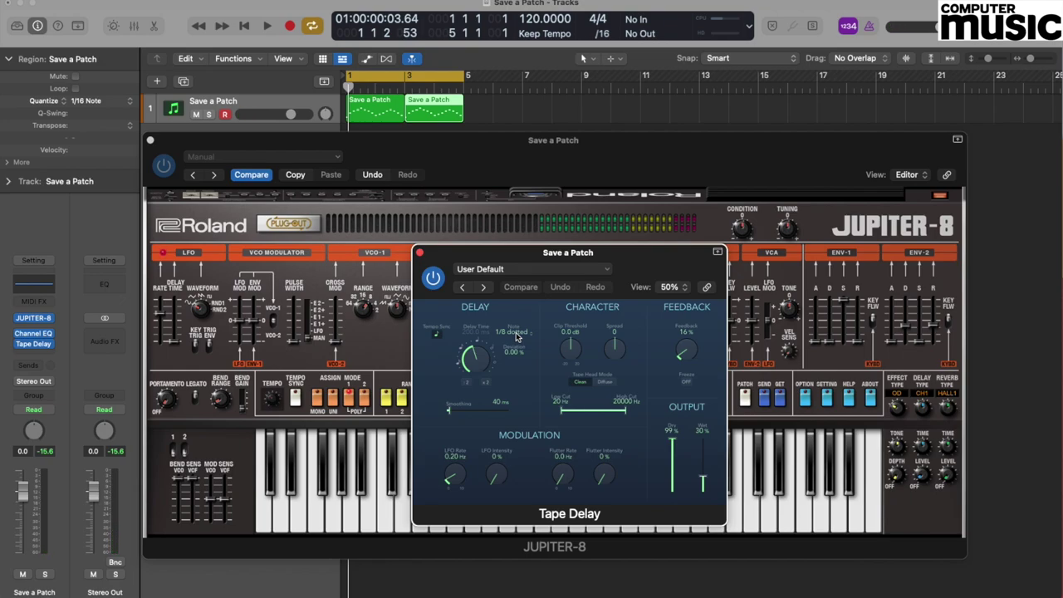
click(420, 253)
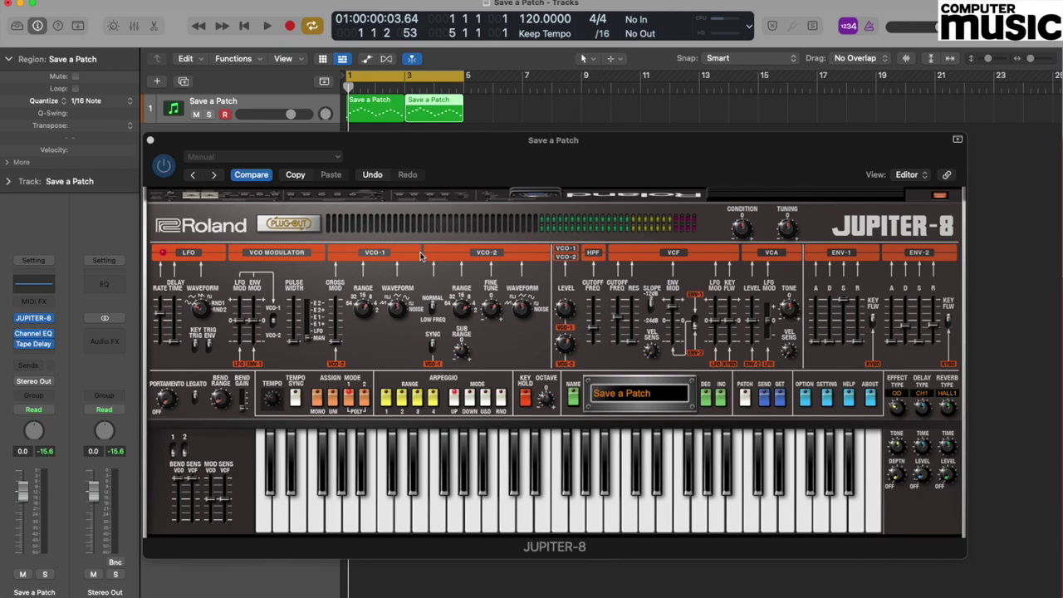